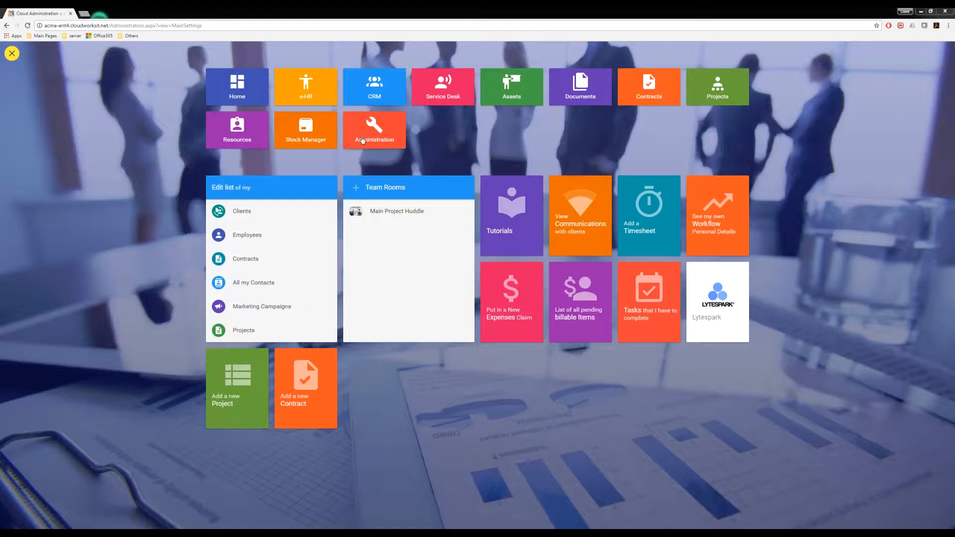
Open the Administration global settings and review the My Company details and the User Management list
{"action": "left_click", "coordinate": [371, 132]}
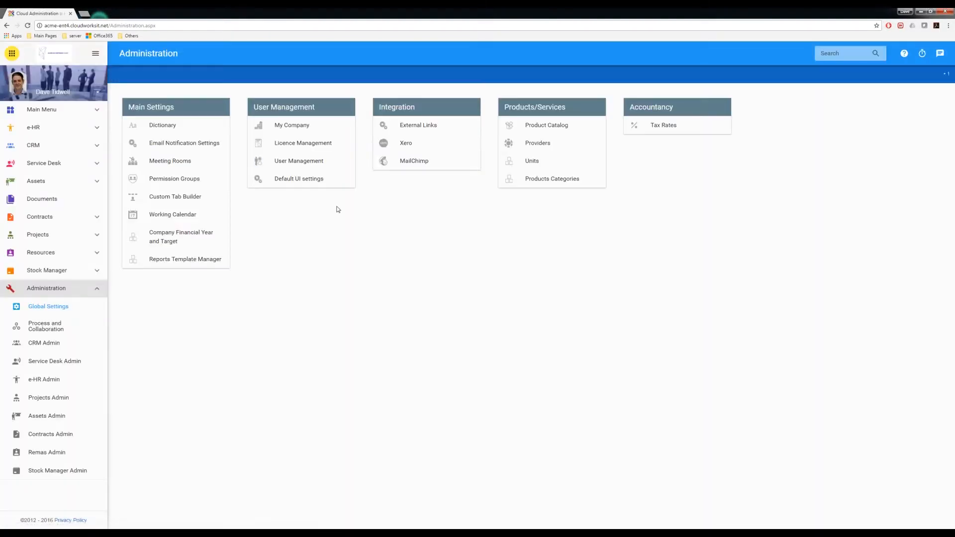
{"action": "left_click", "coordinate": [52, 309]}
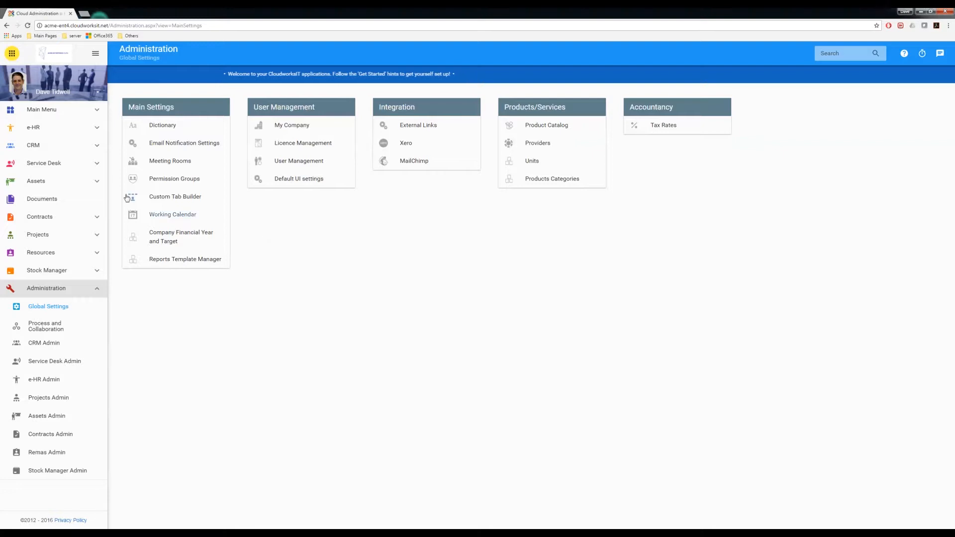
{"action": "left_click", "coordinate": [294, 126]}
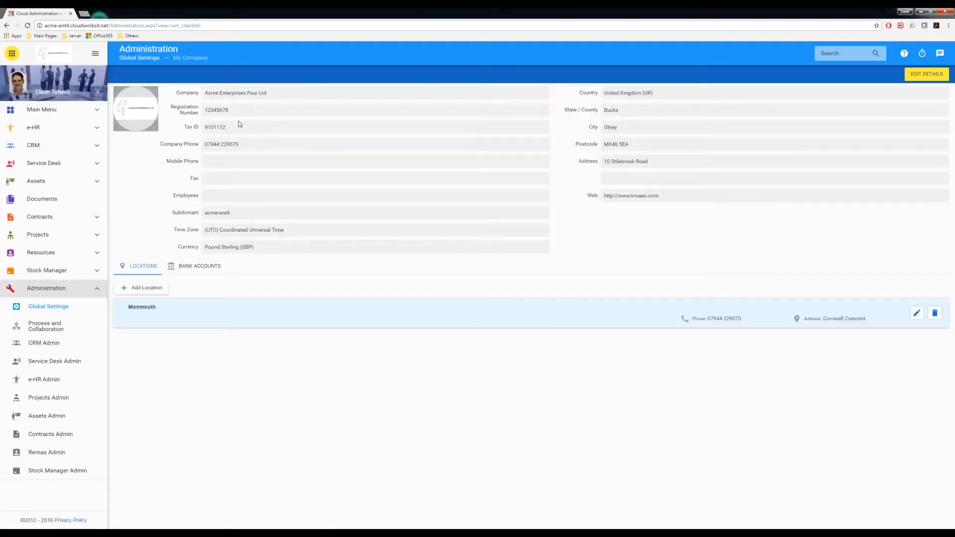
{"action": "left_click", "coordinate": [49, 306]}
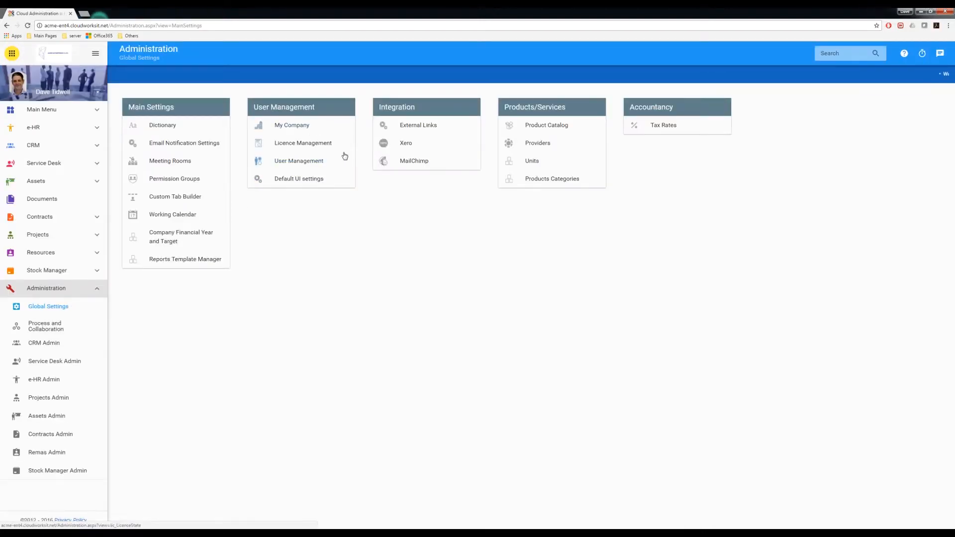
{"action": "left_click", "coordinate": [301, 164]}
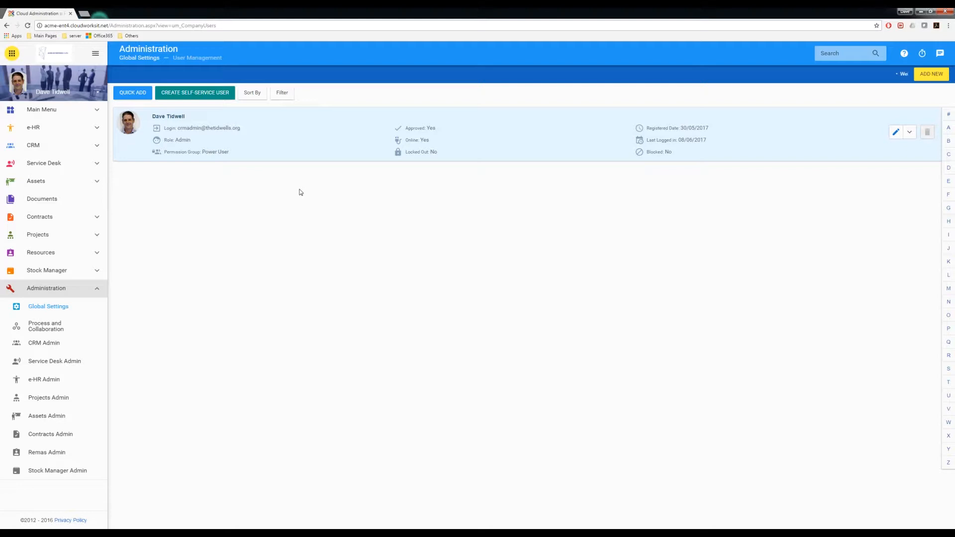
Review the general permissions of the Basic Company User permission group and the subscription status in Licence Management
{"action": "left_click", "coordinate": [56, 309]}
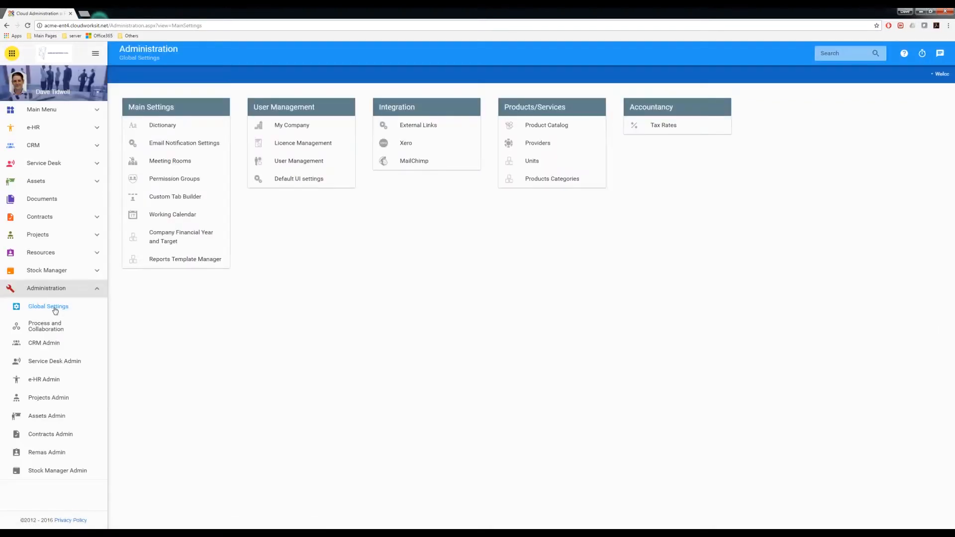
{"action": "left_click", "coordinate": [169, 183]}
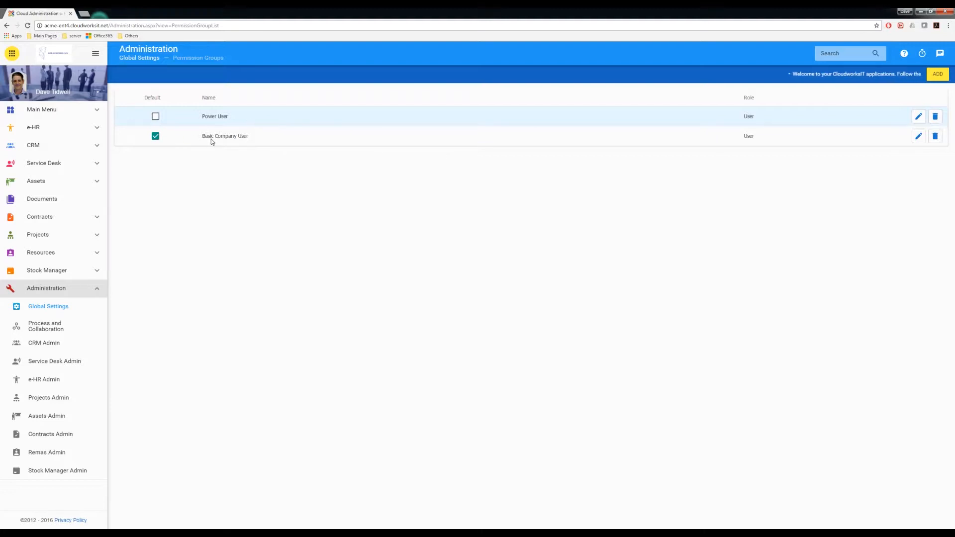
{"action": "left_click", "coordinate": [918, 137]}
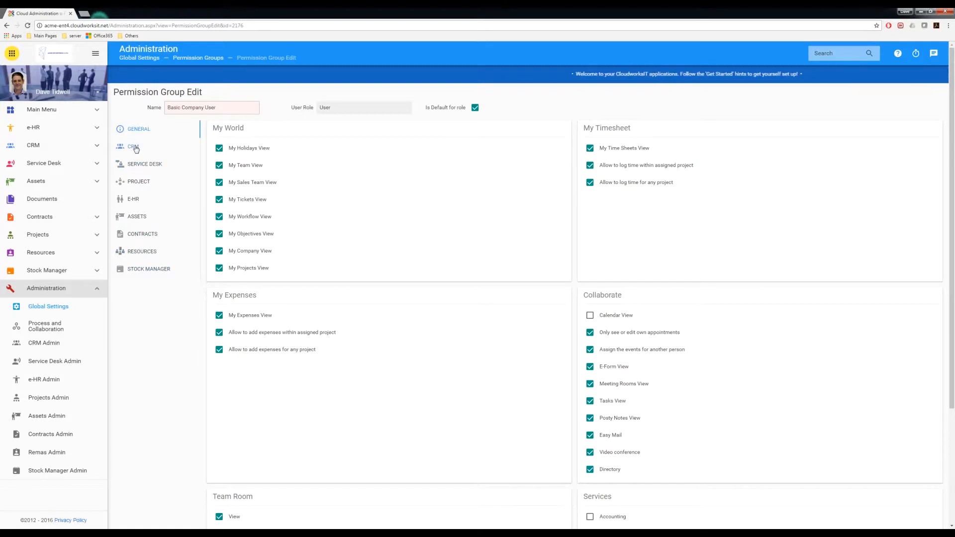
{"action": "left_click", "coordinate": [49, 306]}
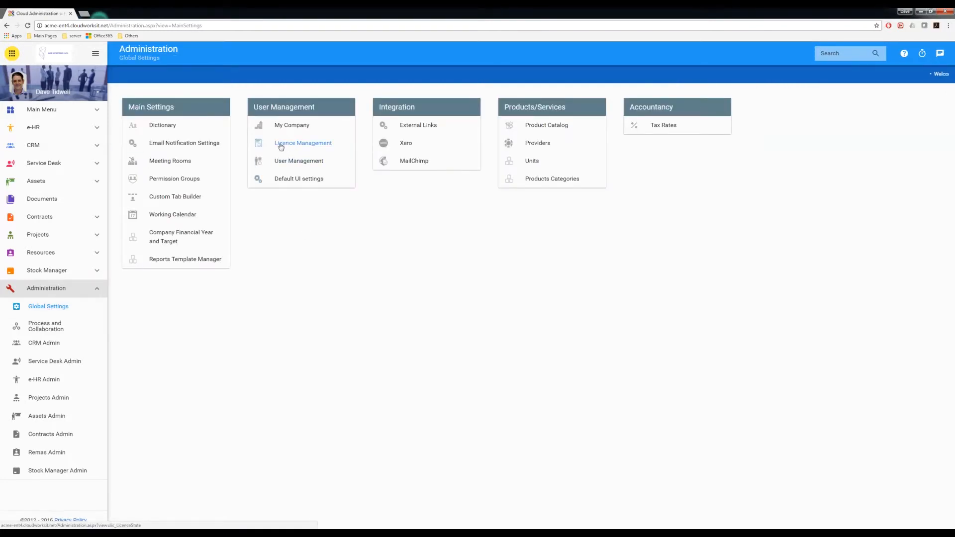
{"action": "left_click", "coordinate": [286, 146]}
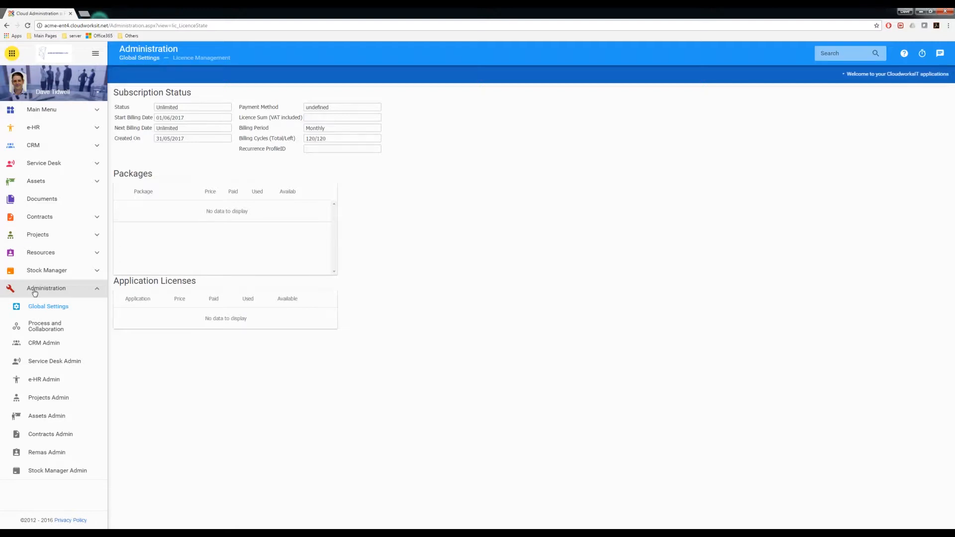
View the company's meeting rooms and the Working Calendar list in the global settings
{"action": "left_click", "coordinate": [34, 292]}
{"action": "left_click", "coordinate": [36, 308]}
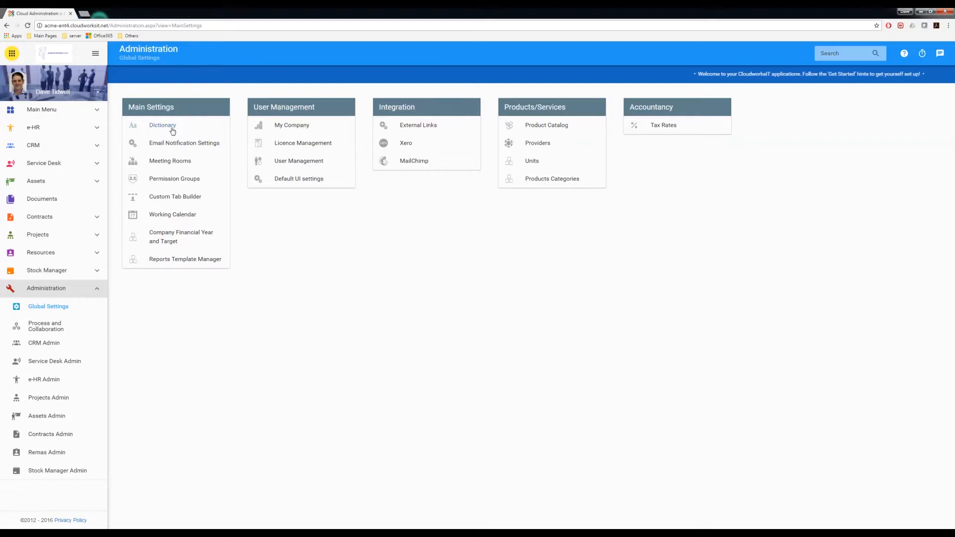
{"action": "left_click", "coordinate": [168, 162]}
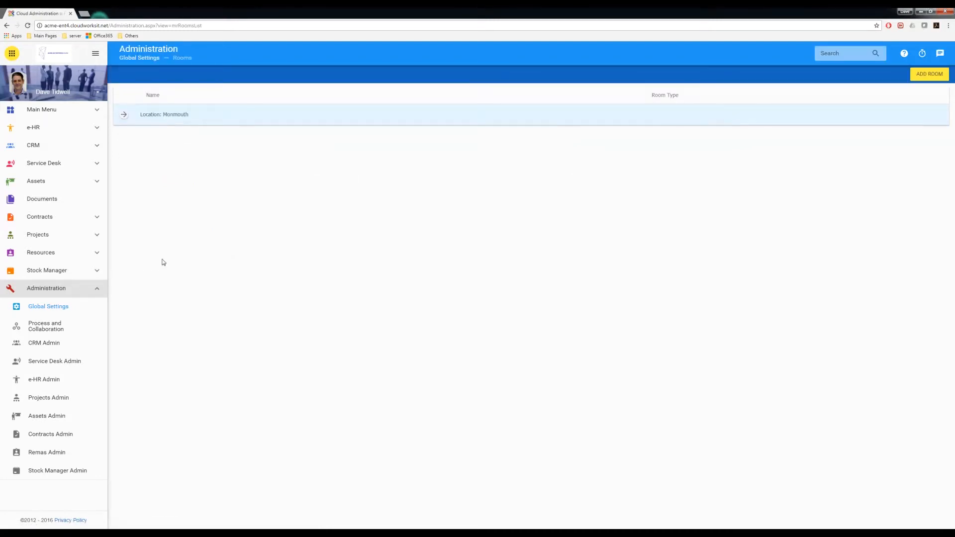
{"action": "left_click", "coordinate": [45, 309]}
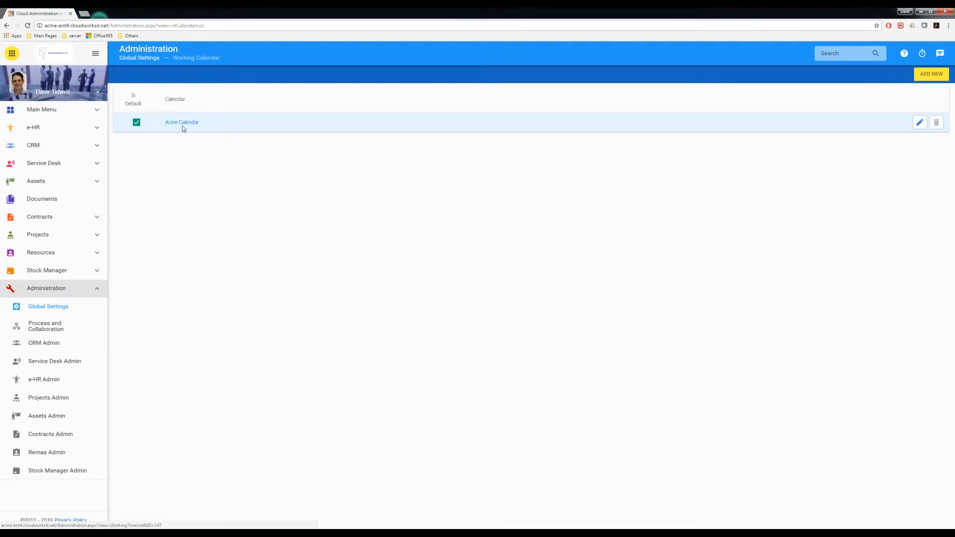
View the Xero and MailChimp integration settings in the global settings
{"action": "left_click", "coordinate": [48, 308]}
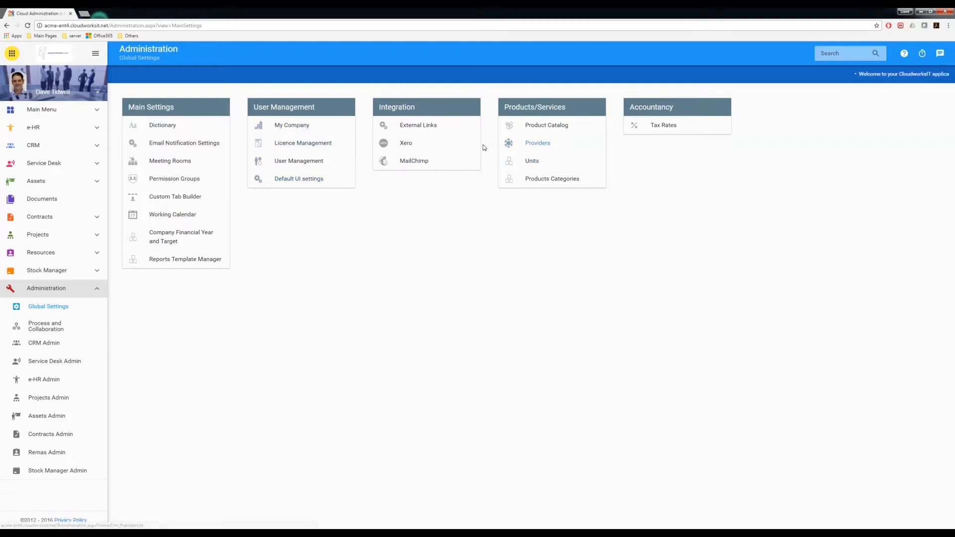
{"action": "left_click", "coordinate": [406, 146]}
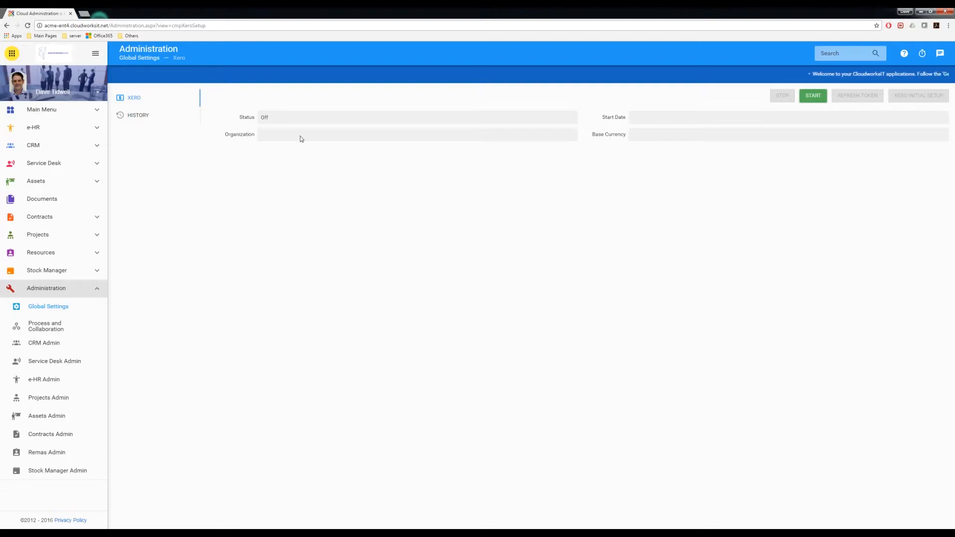
{"action": "left_click", "coordinate": [47, 308]}
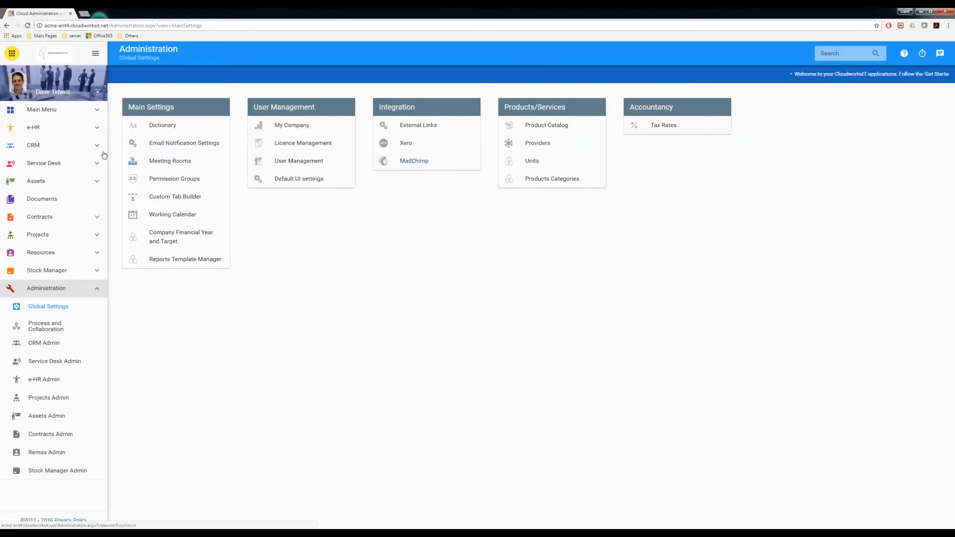
{"action": "left_click", "coordinate": [422, 163]}
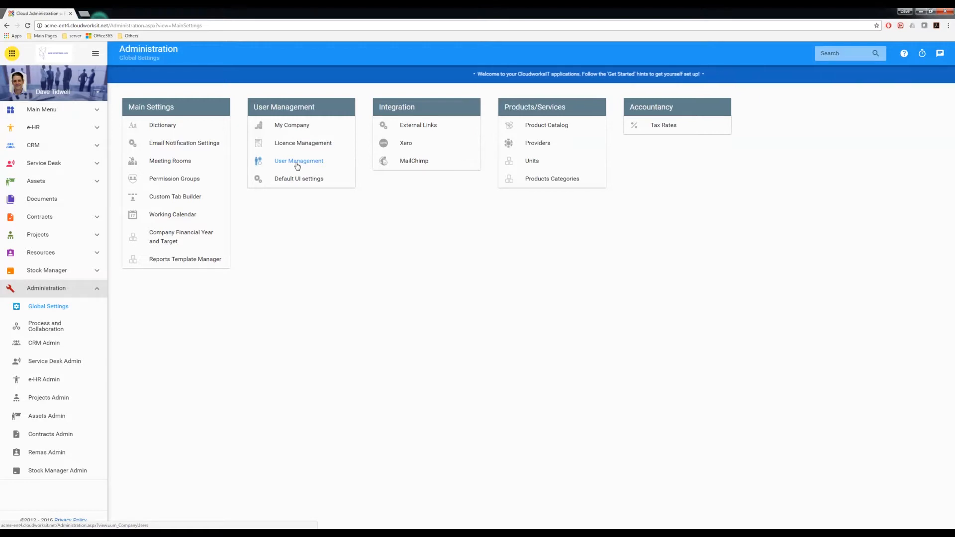
Open the Basic Company User permission group for editing and examine its e-HR permissions
{"action": "left_click", "coordinate": [180, 180]}
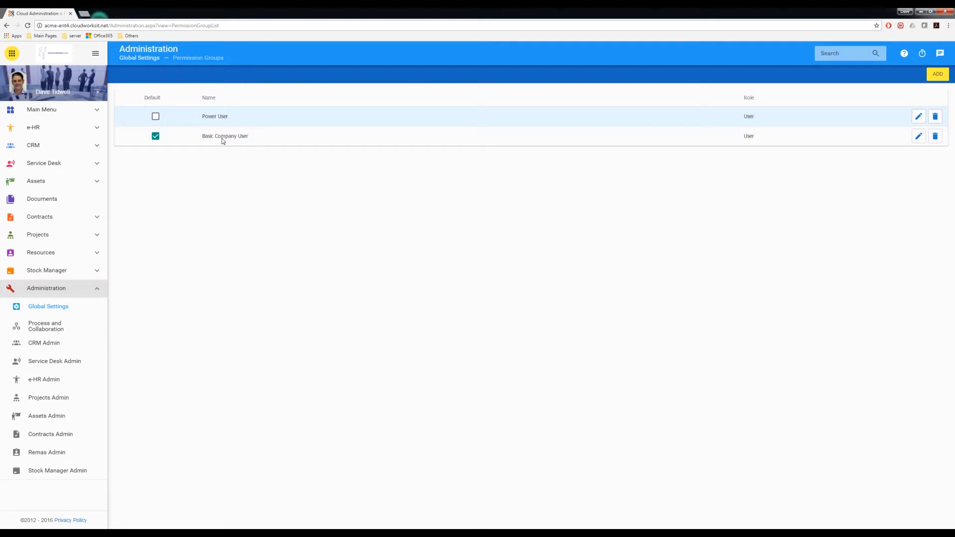
{"action": "left_click", "coordinate": [918, 136]}
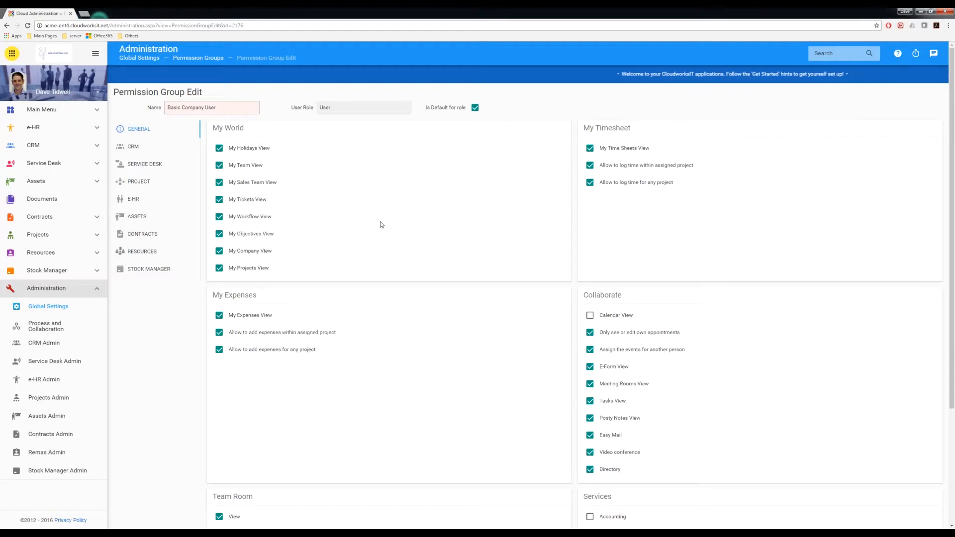
{"action": "left_click", "coordinate": [133, 201]}
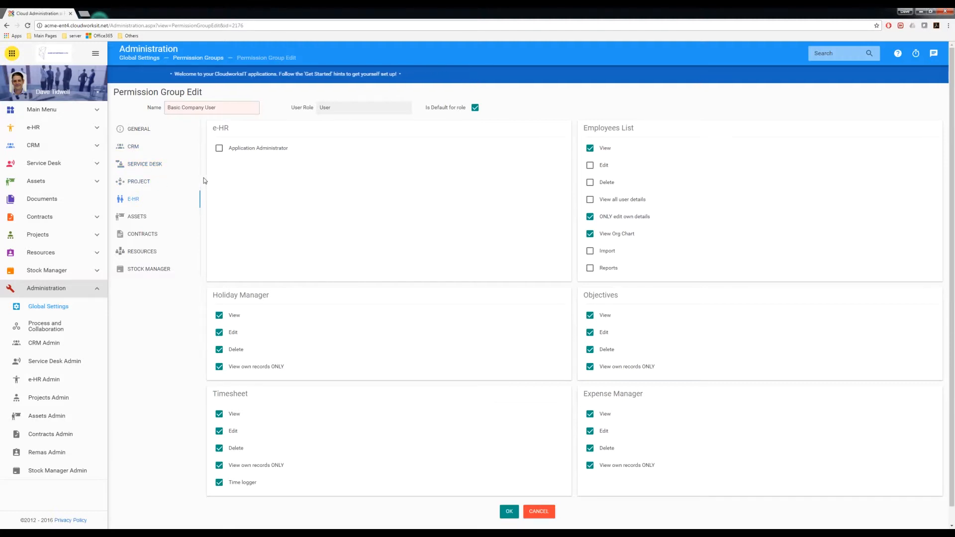
Return to the global settings and view the company's user accounts in User Management
{"action": "left_click", "coordinate": [49, 306]}
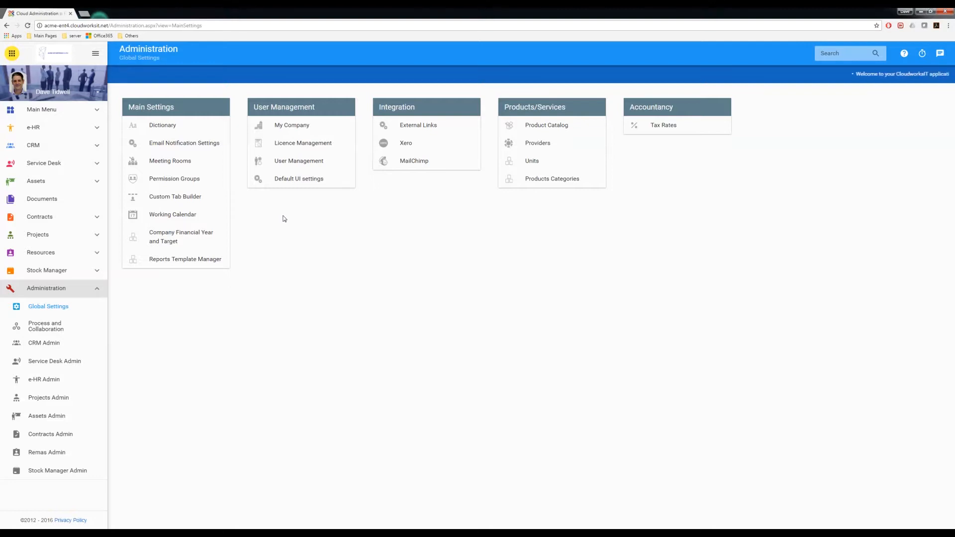
{"action": "left_click", "coordinate": [308, 169]}
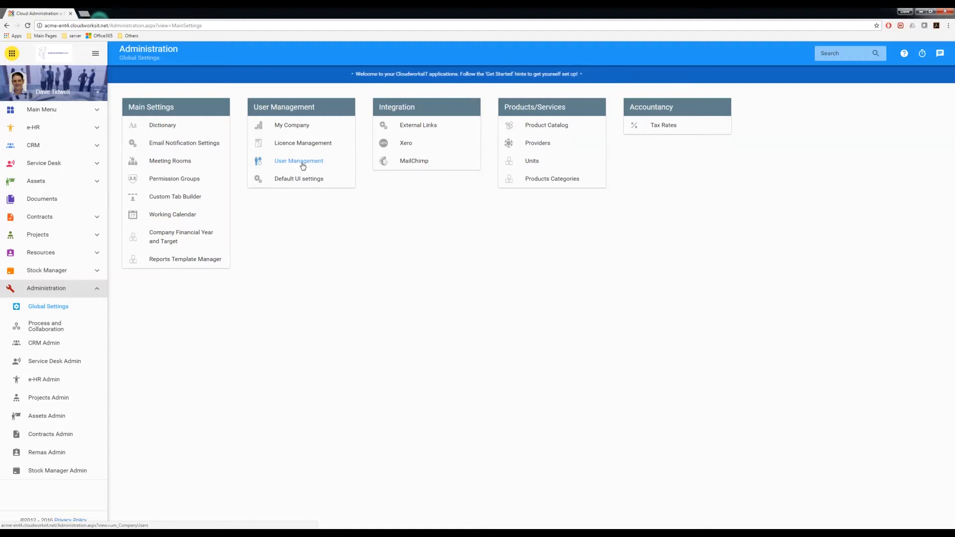
{"action": "left_click", "coordinate": [300, 162]}
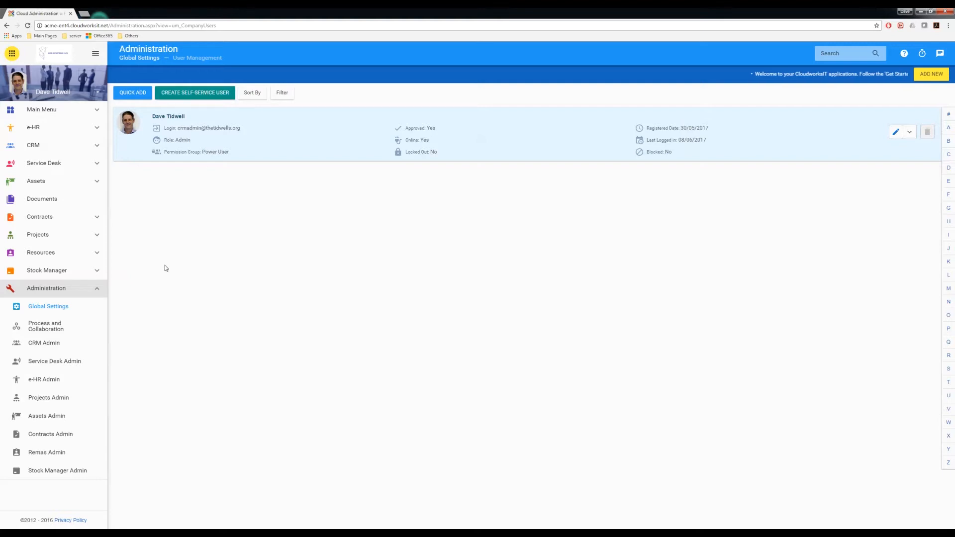
Start a new permission group with the Self-Service user role and name it Self Service Client
{"action": "left_click", "coordinate": [54, 306]}
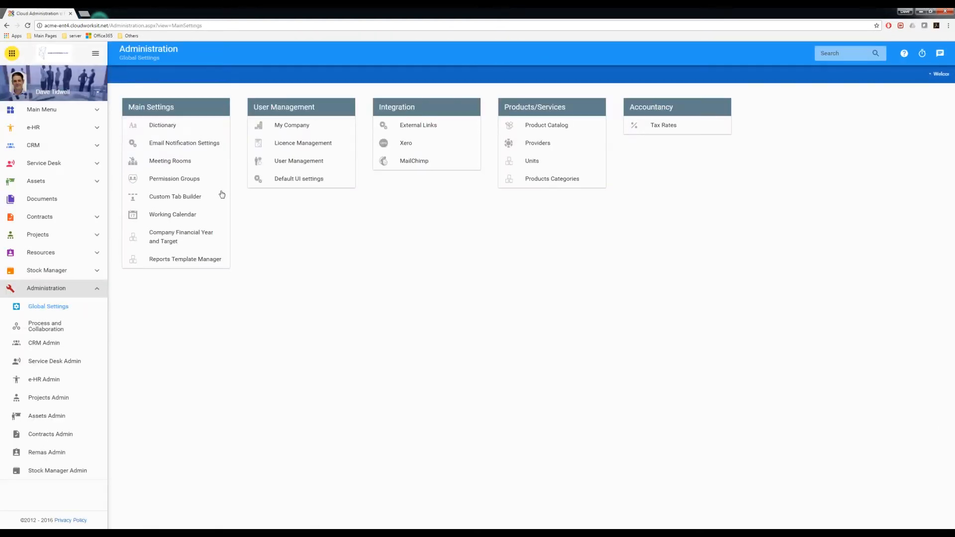
{"action": "left_click", "coordinate": [175, 179]}
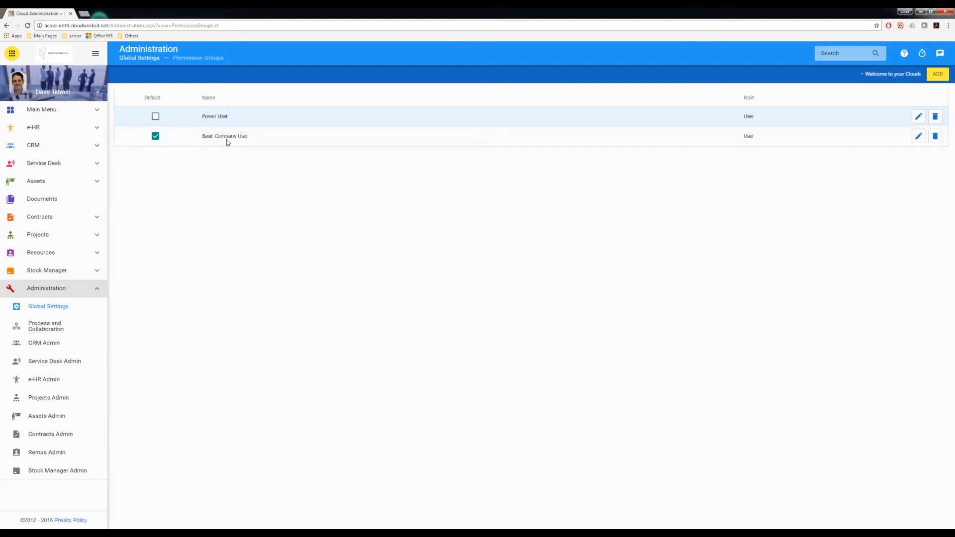
{"action": "left_click", "coordinate": [938, 76]}
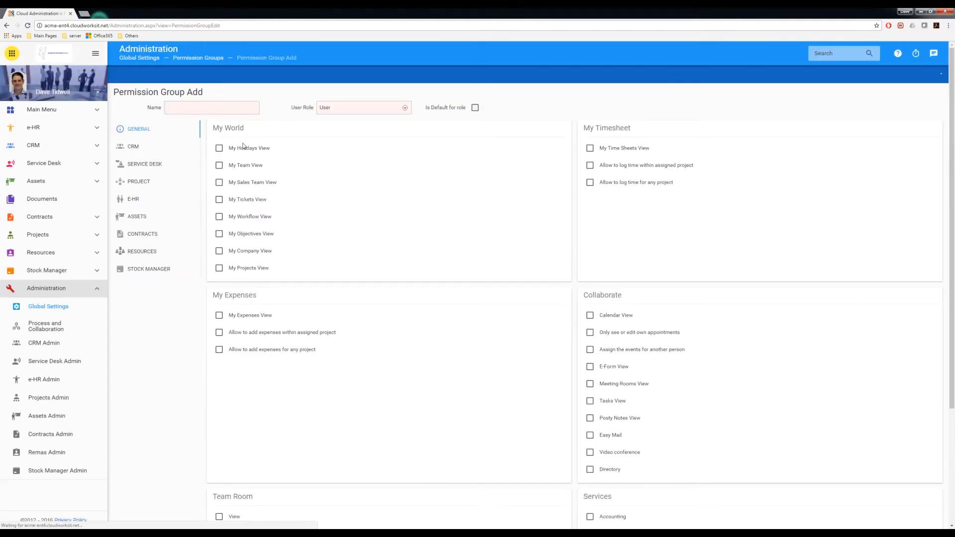
{"action": "left_click", "coordinate": [355, 115]}
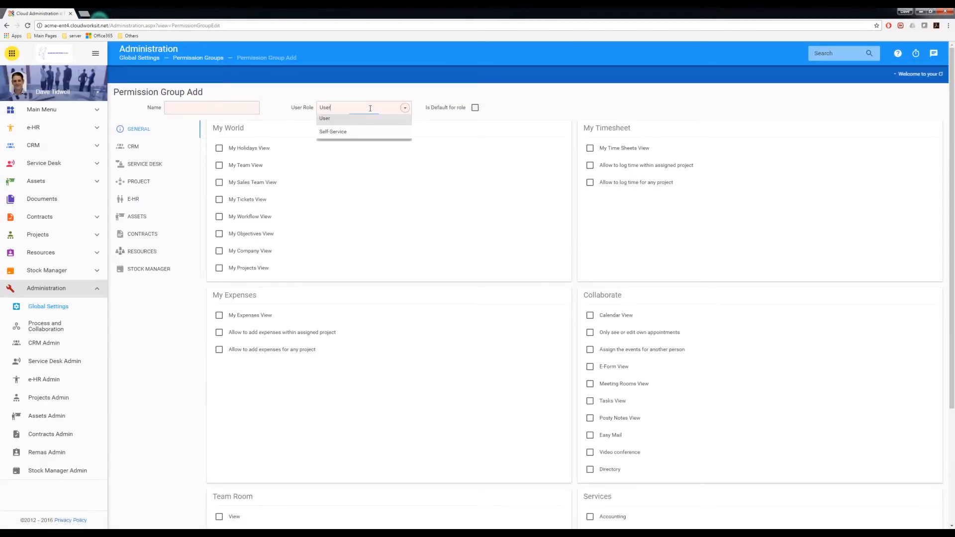
{"action": "left_click", "coordinate": [338, 136]}
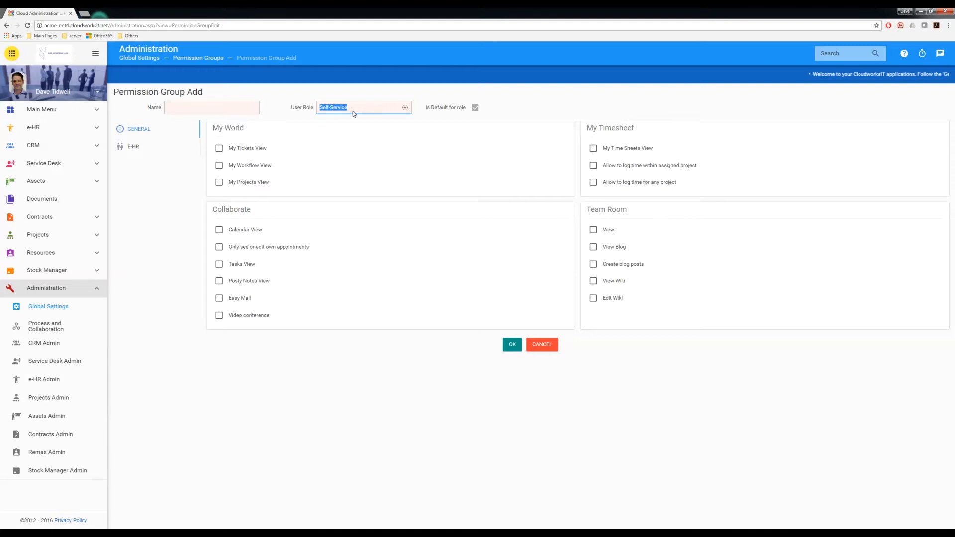
{"action": "left_click", "coordinate": [213, 111]}
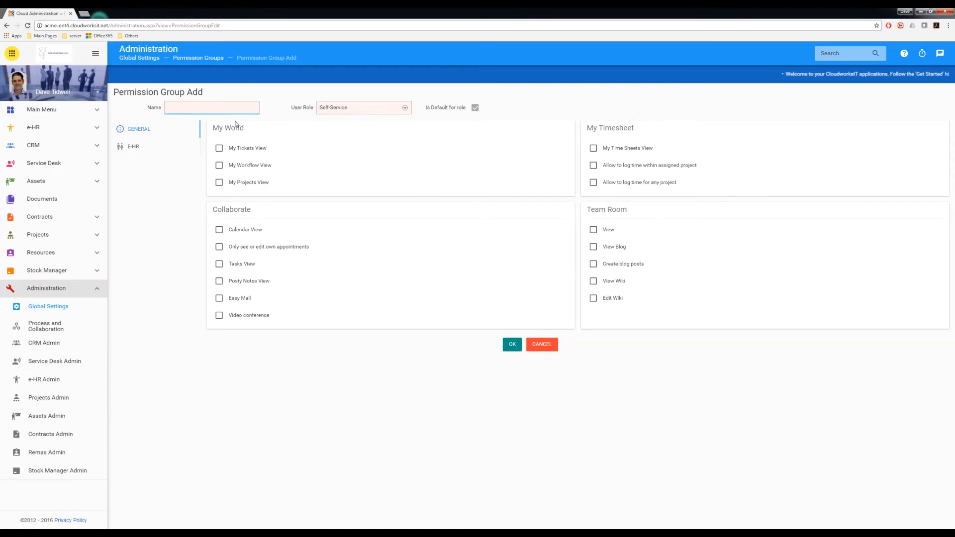
{"action": "type", "text": "Self Servi"}
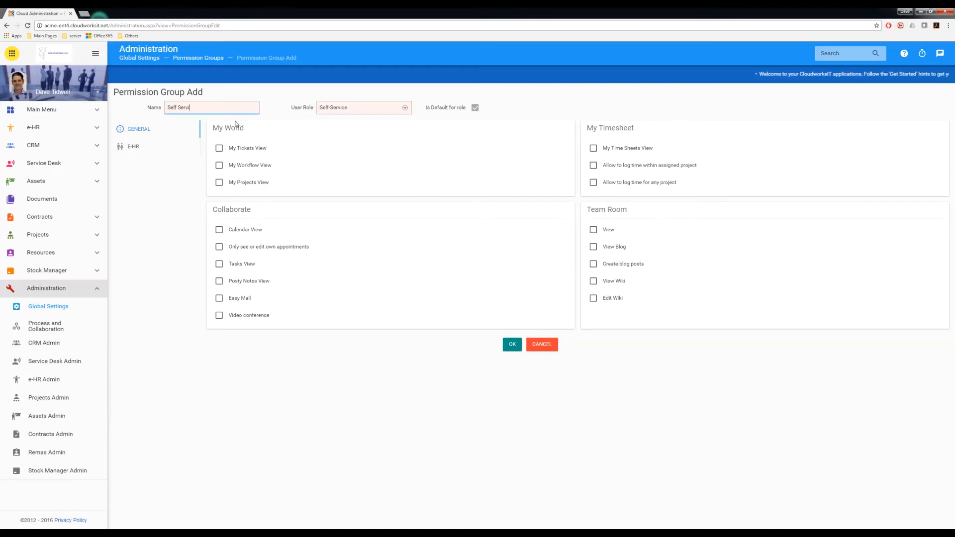
{"action": "type", "text": "ce Client"}
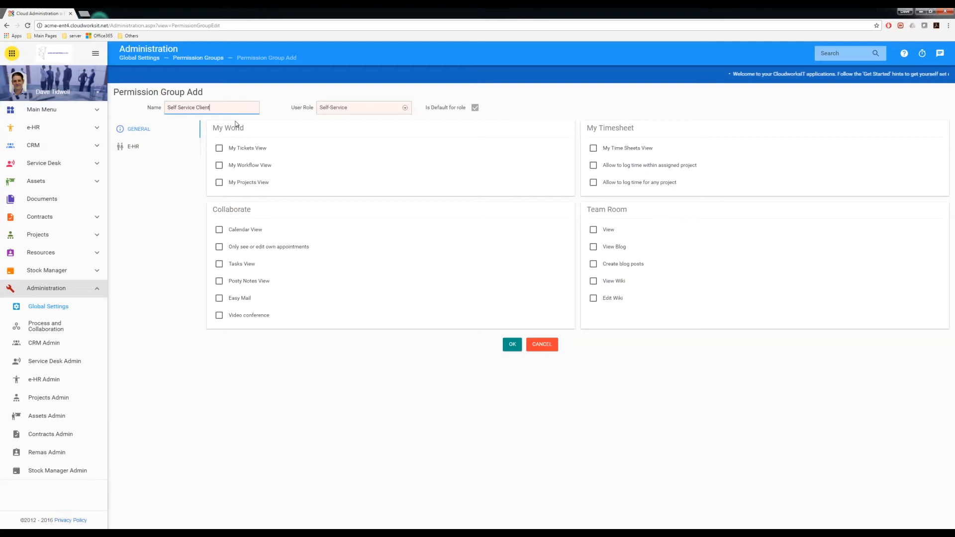
Grant My Tickets, My Workflow, My Projects and My Time Sheets views, plus logging time within an assigned project, to the new group
{"action": "left_click", "coordinate": [219, 149]}
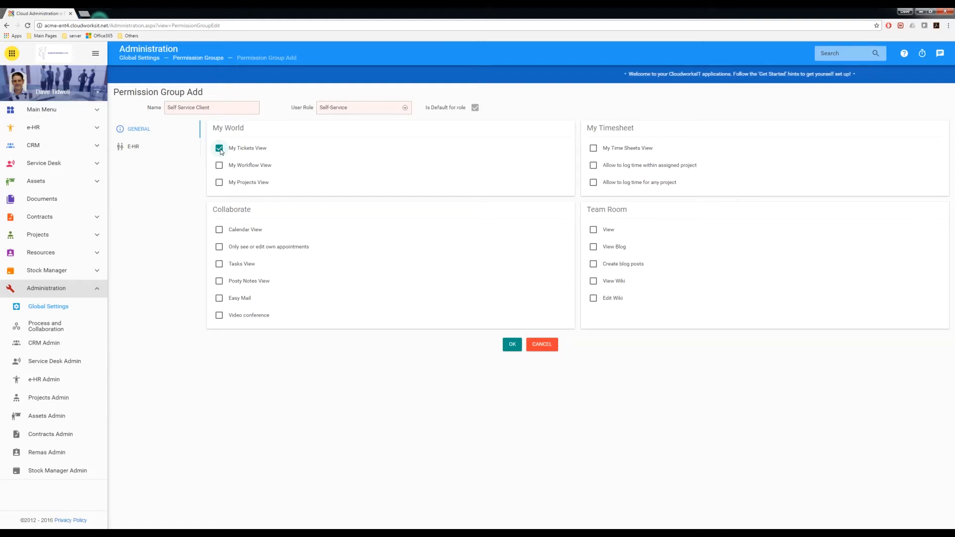
{"action": "left_click", "coordinate": [219, 166]}
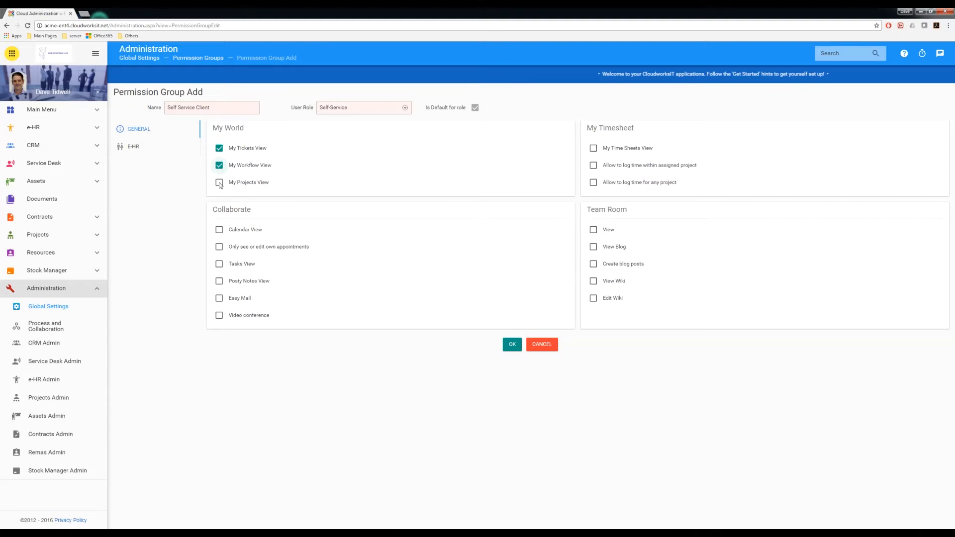
{"action": "left_click", "coordinate": [220, 183]}
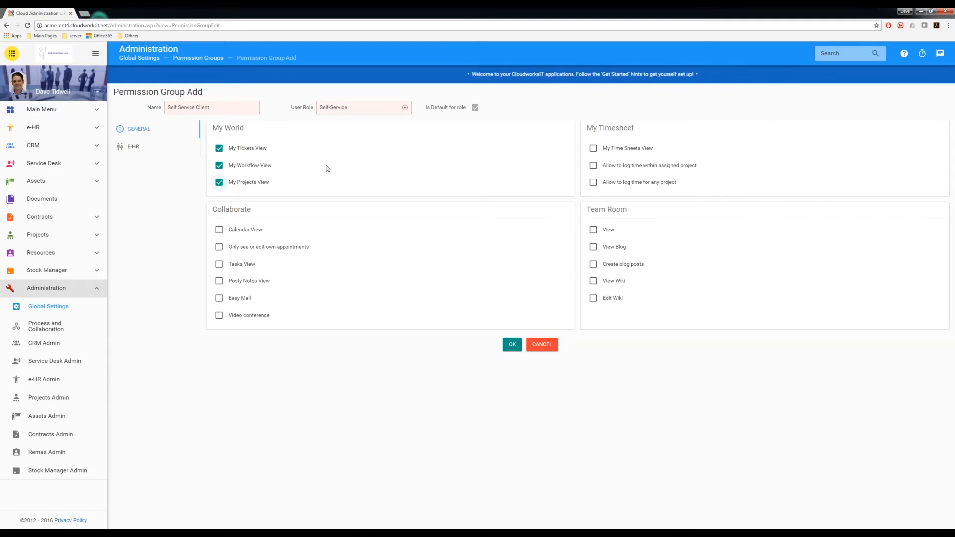
{"action": "left_click", "coordinate": [594, 151]}
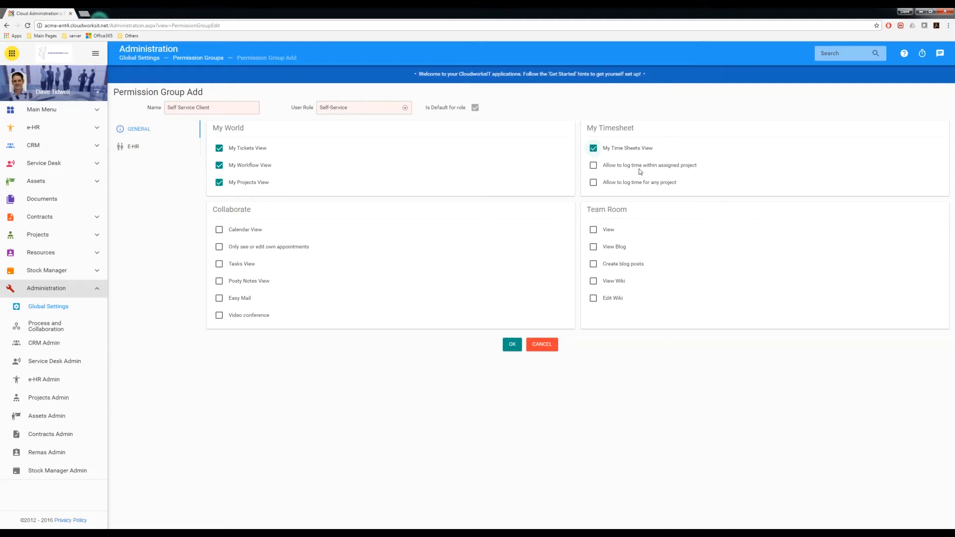
{"action": "left_click", "coordinate": [594, 167]}
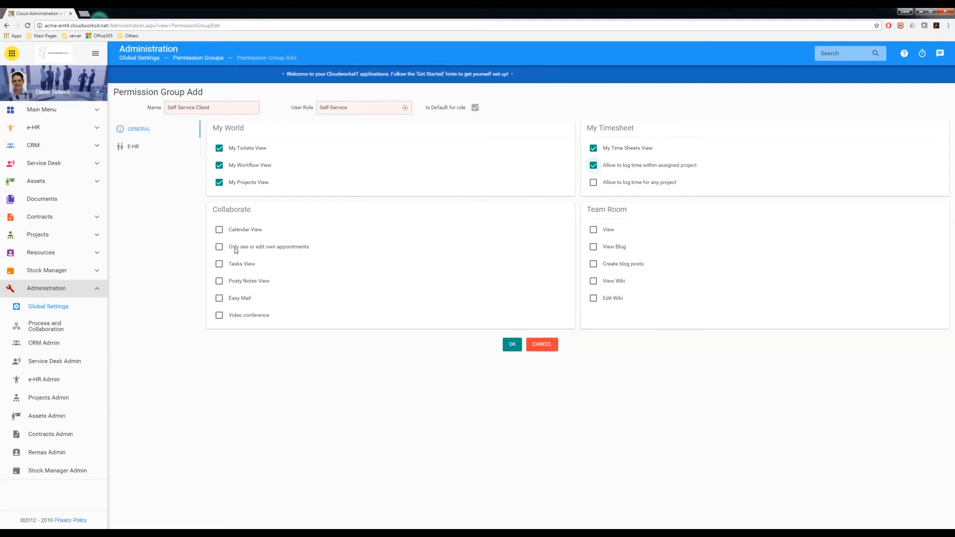
Grant the group Video conference under Collaborate and only the View permission under Team Room
{"action": "left_click", "coordinate": [220, 317]}
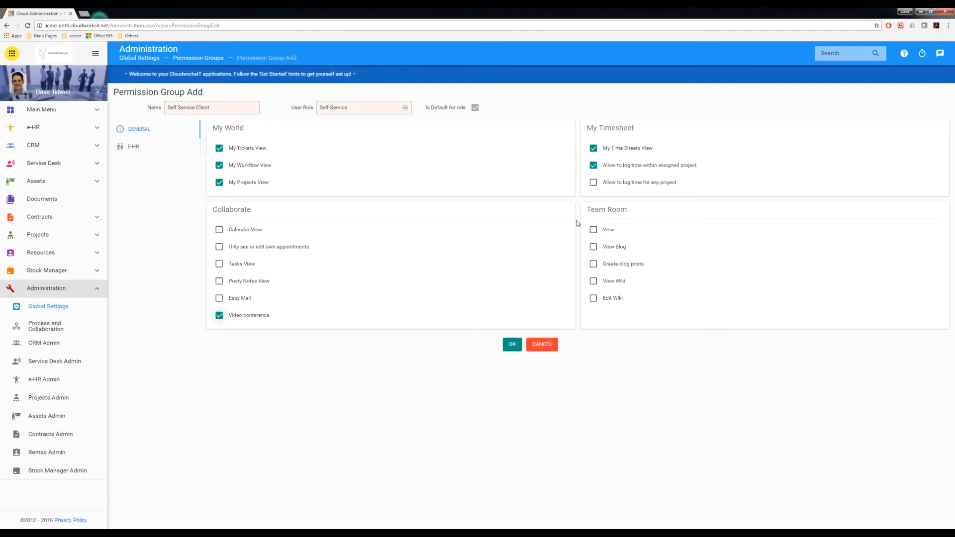
{"action": "left_click", "coordinate": [594, 232]}
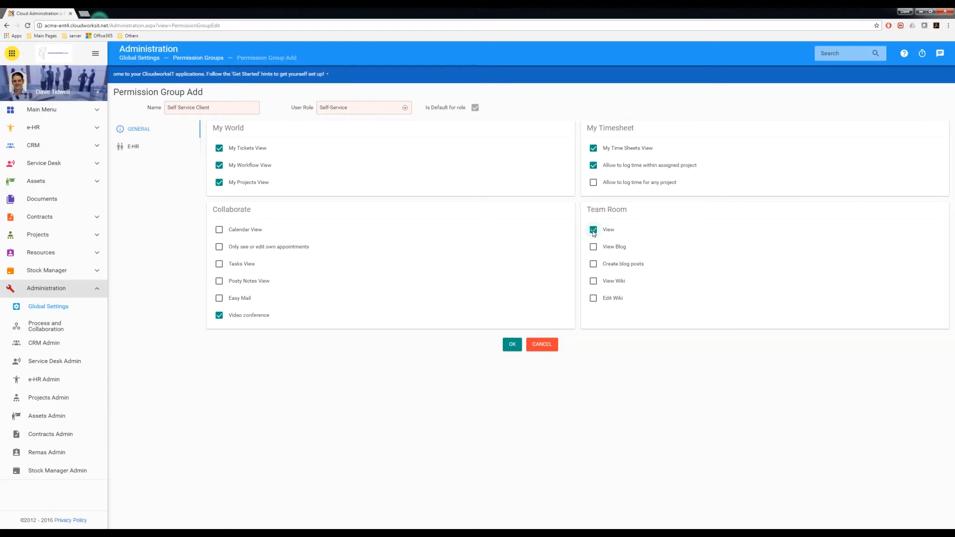
{"action": "left_click", "coordinate": [596, 249]}
{"action": "left_click", "coordinate": [594, 248]}
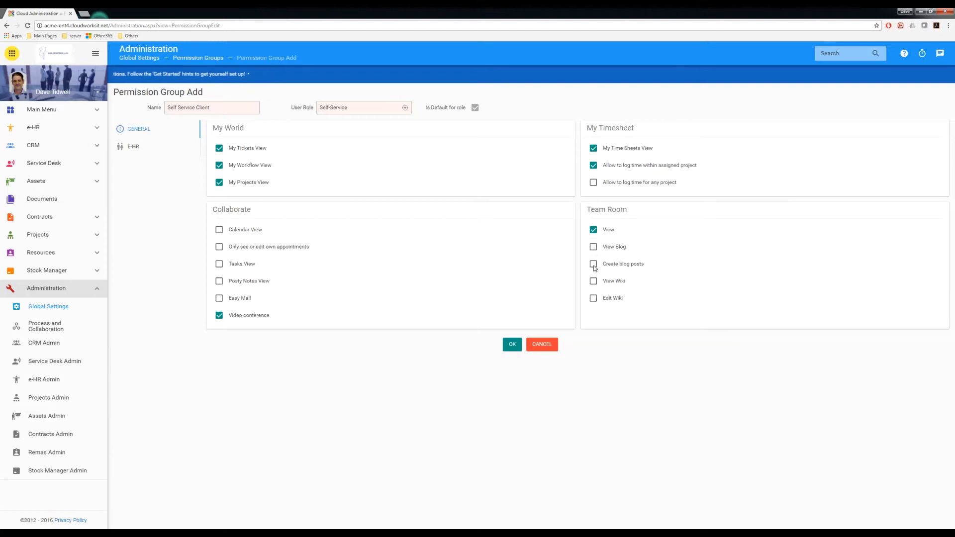
{"action": "left_click", "coordinate": [594, 265]}
{"action": "left_click", "coordinate": [594, 266]}
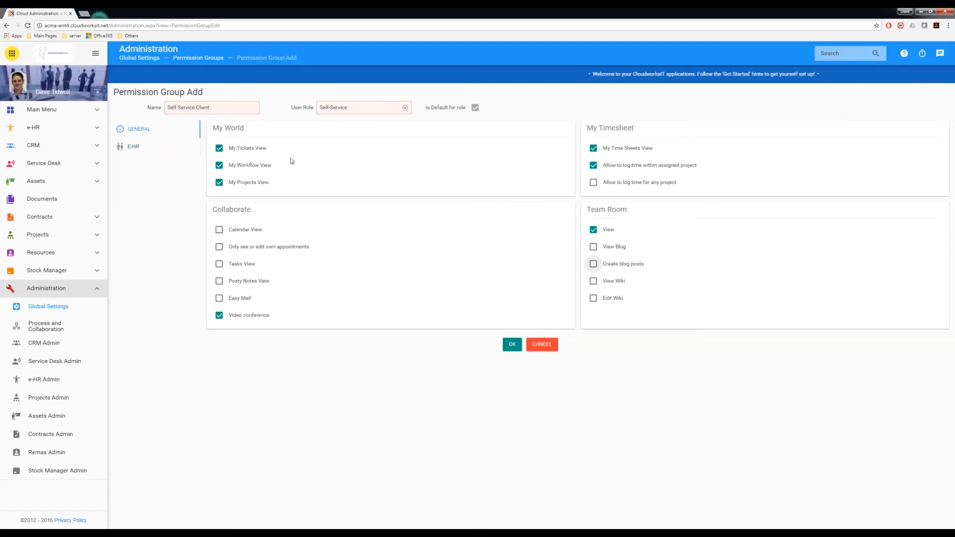
Enable the Time logger permission under e-HR and save the Self Service Client group
{"action": "left_click", "coordinate": [133, 147]}
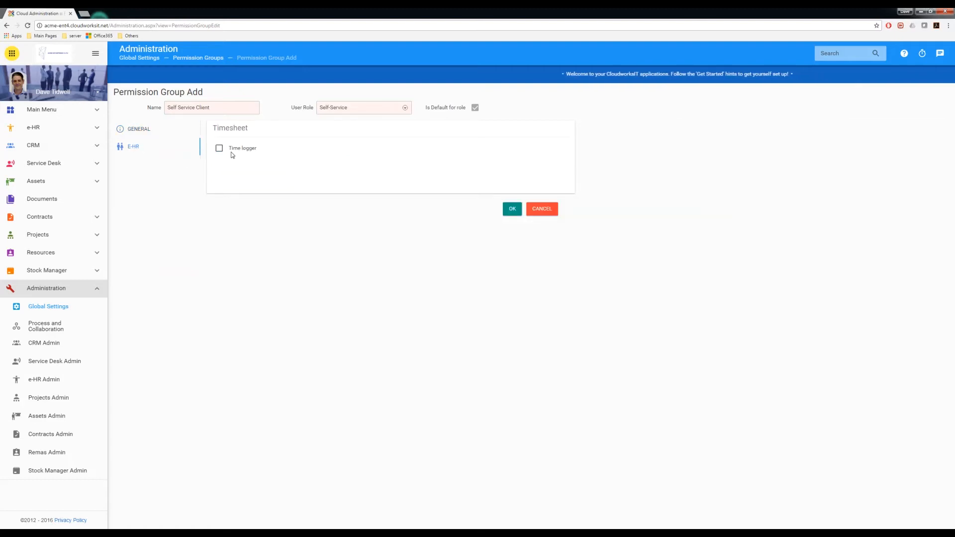
{"action": "left_click", "coordinate": [219, 148]}
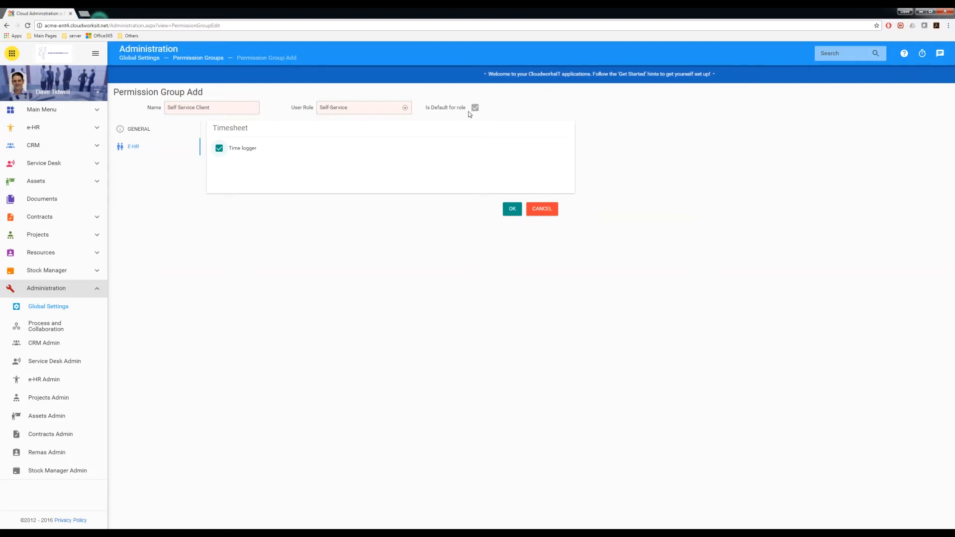
{"action": "left_click", "coordinate": [512, 209]}
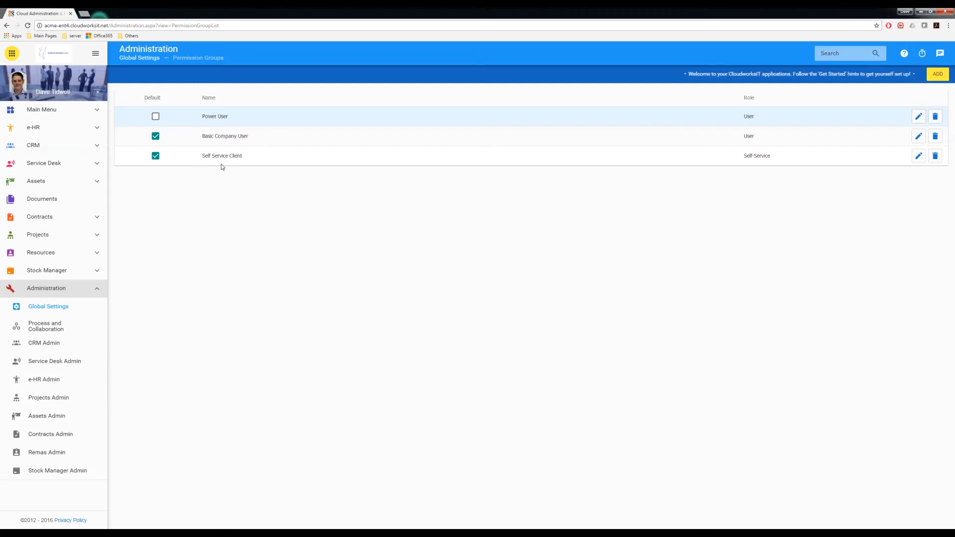
In User Management, examine the permission group choices in the self-service user form, then close it without creating a user
{"action": "left_click", "coordinate": [62, 307]}
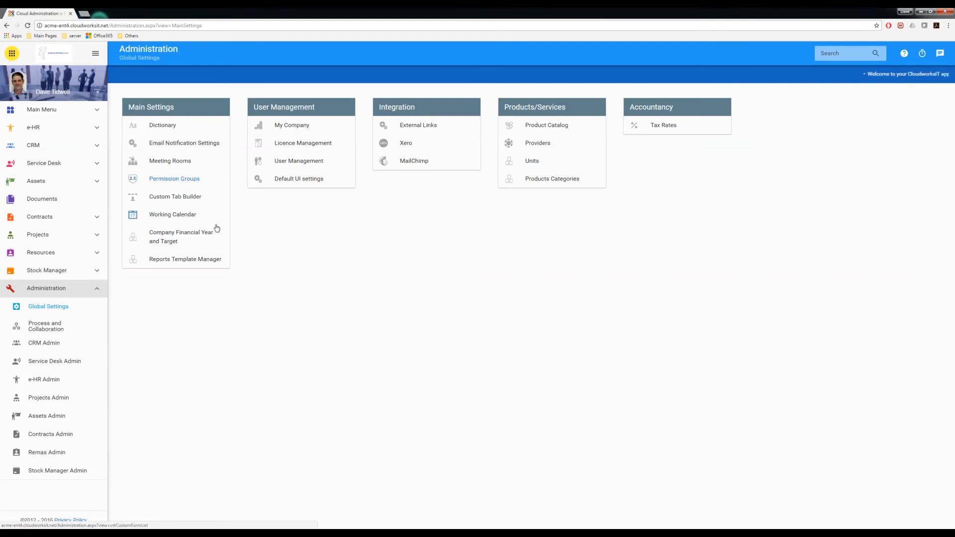
{"action": "left_click", "coordinate": [302, 163]}
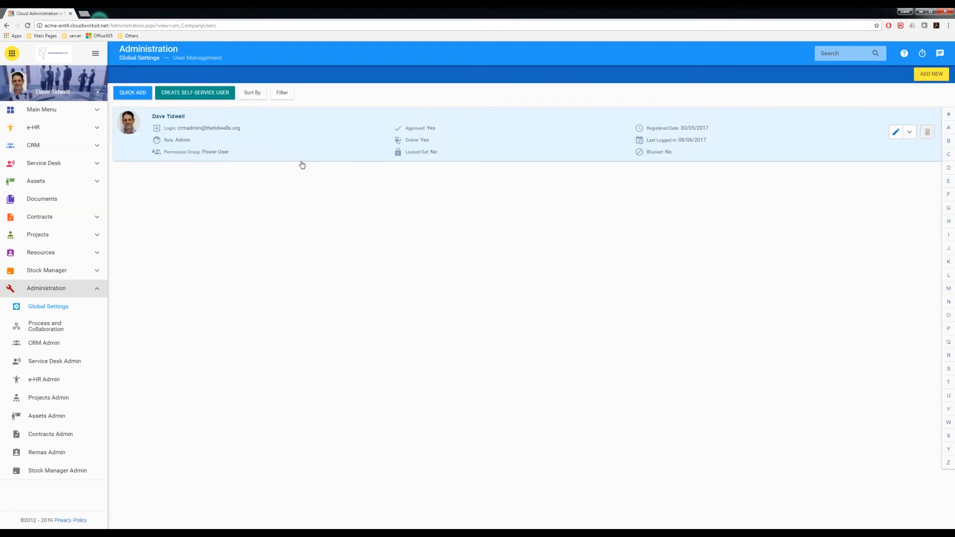
{"action": "left_click", "coordinate": [203, 95]}
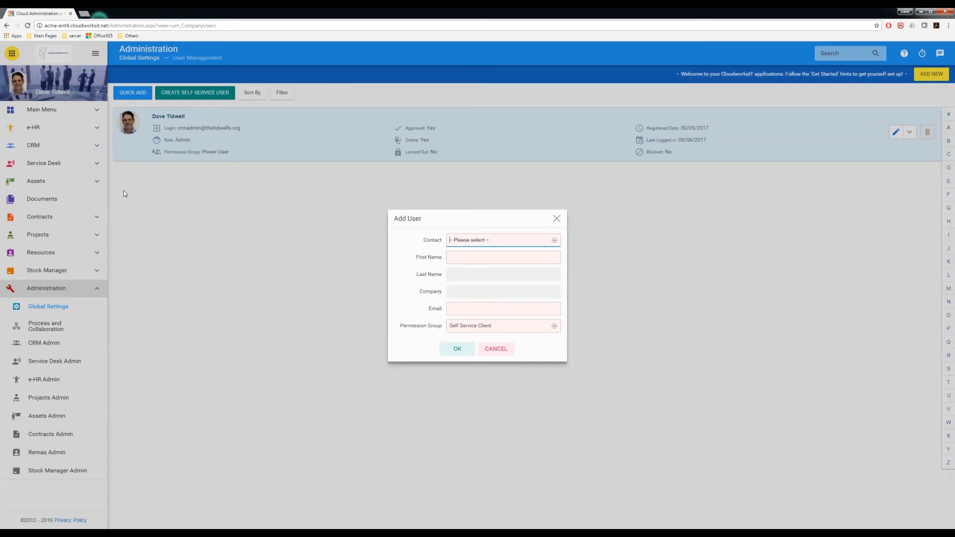
{"action": "left_click", "coordinate": [474, 327]}
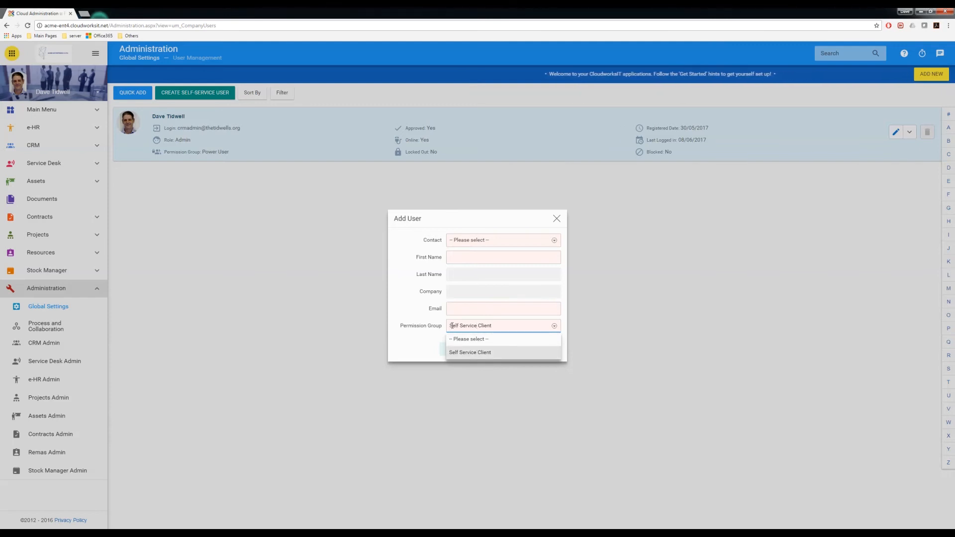
{"action": "left_click_drag", "start_coordinate": [451, 327], "coordinate": [498, 327]}
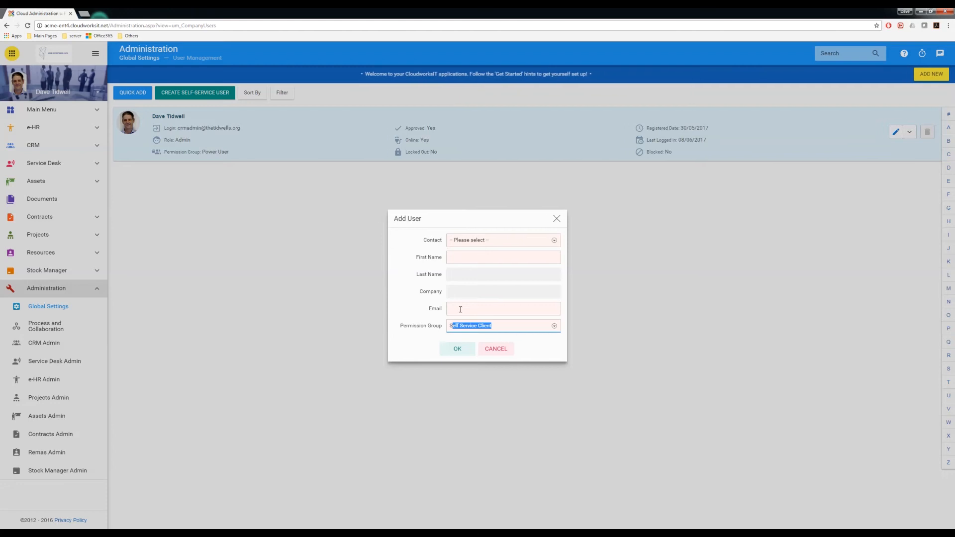
{"action": "left_click", "coordinate": [496, 349]}
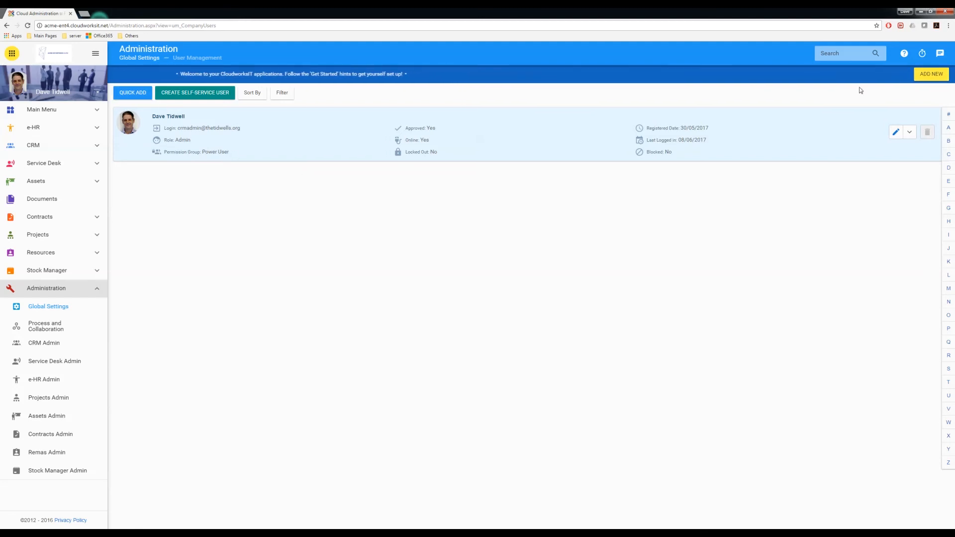
View the full new-user form and its permission group choices, then discard it without saving
{"action": "left_click", "coordinate": [934, 78]}
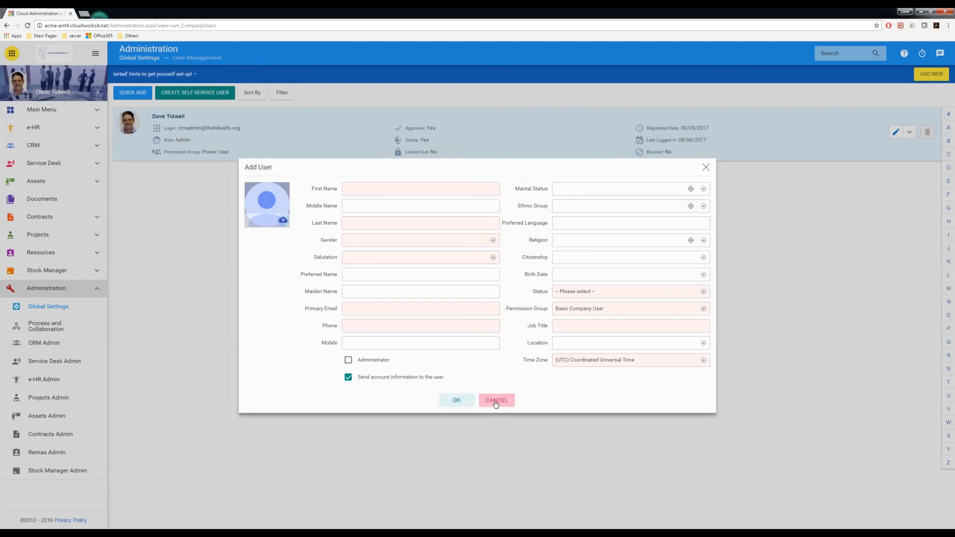
{"action": "left_click", "coordinate": [584, 309]}
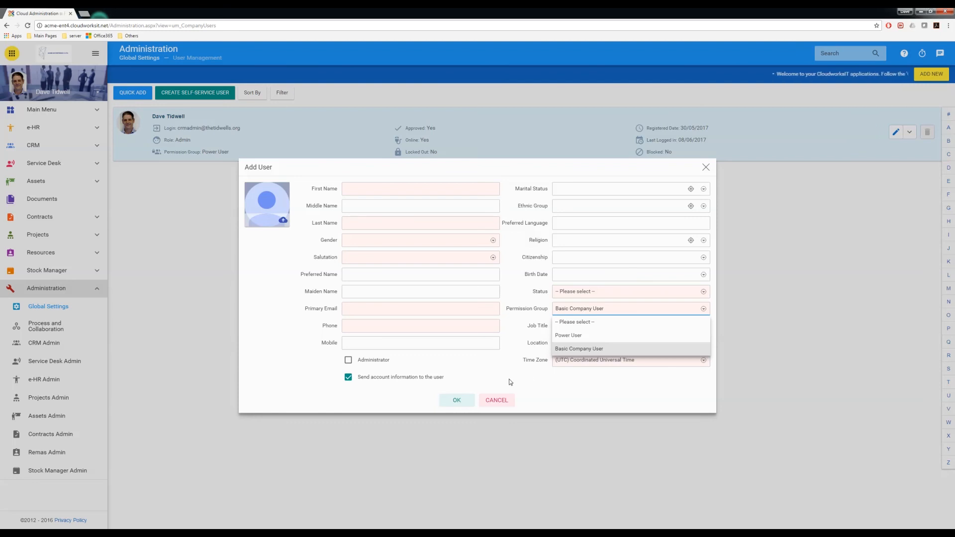
{"action": "left_click", "coordinate": [550, 383]}
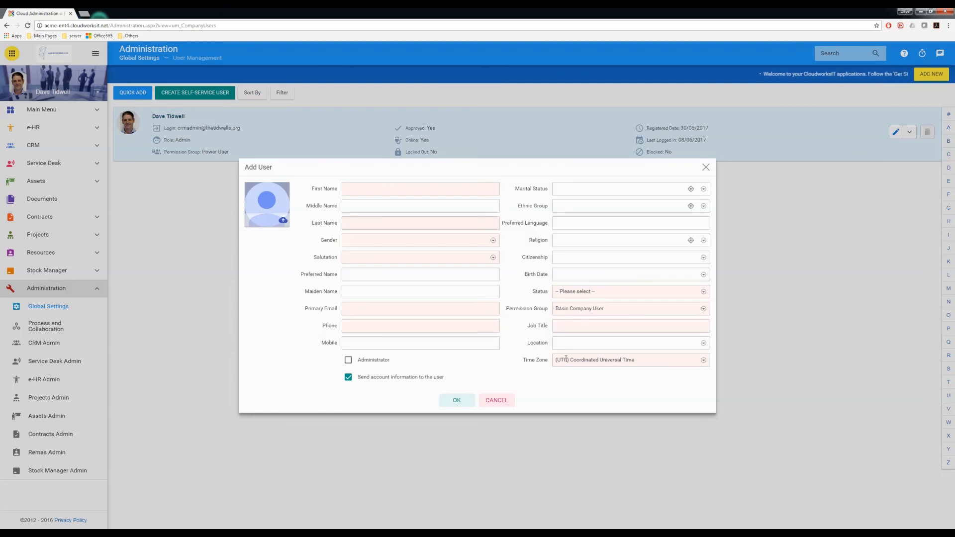
{"action": "left_click", "coordinate": [706, 168]}
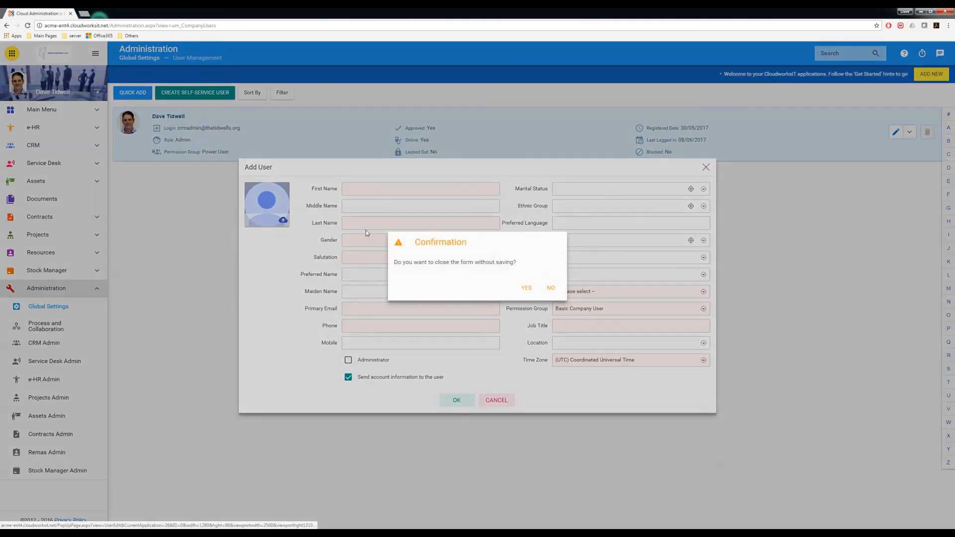
{"action": "left_click", "coordinate": [527, 288]}
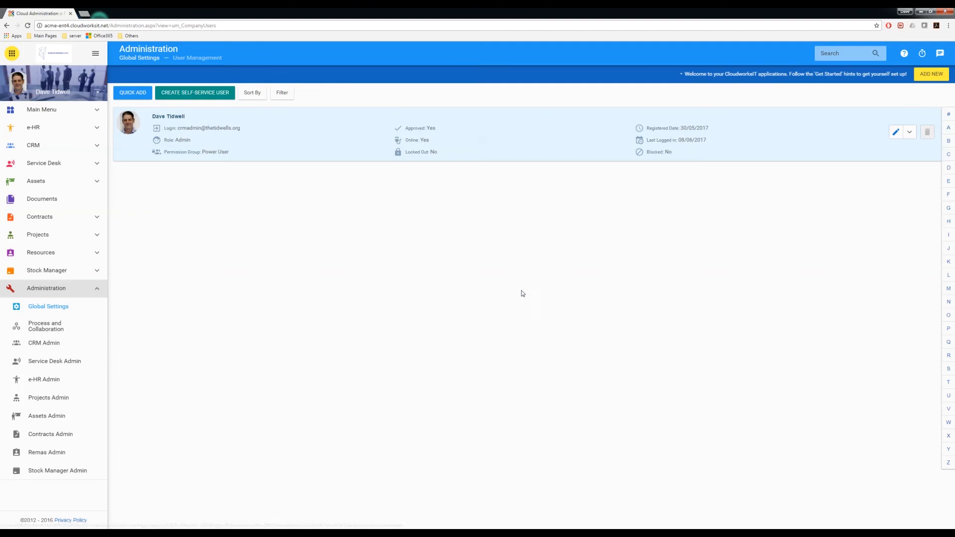
Open the quick-add form for a company user
{"action": "left_click", "coordinate": [134, 94]}
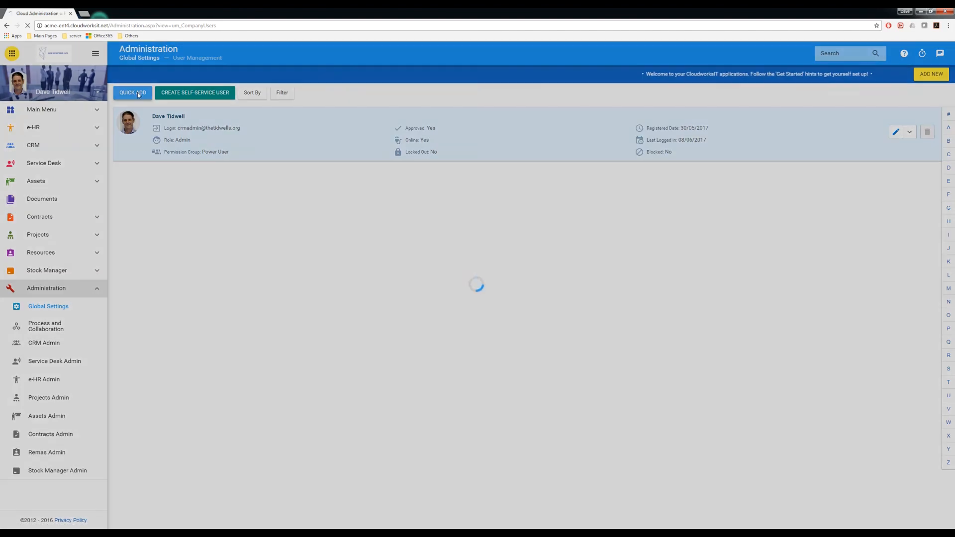